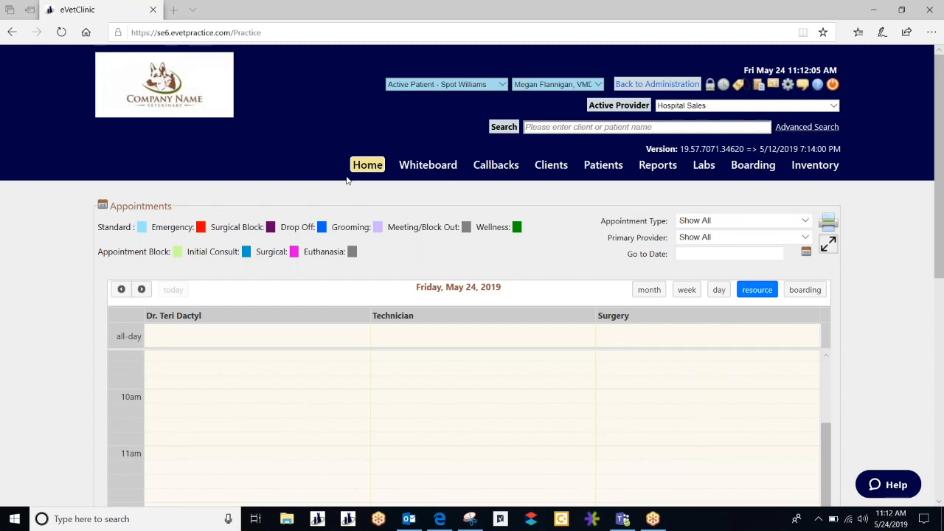
Open the Accounts Receivable Report from the reporting dashboard and start a new run named May 2019.
click(649, 172)
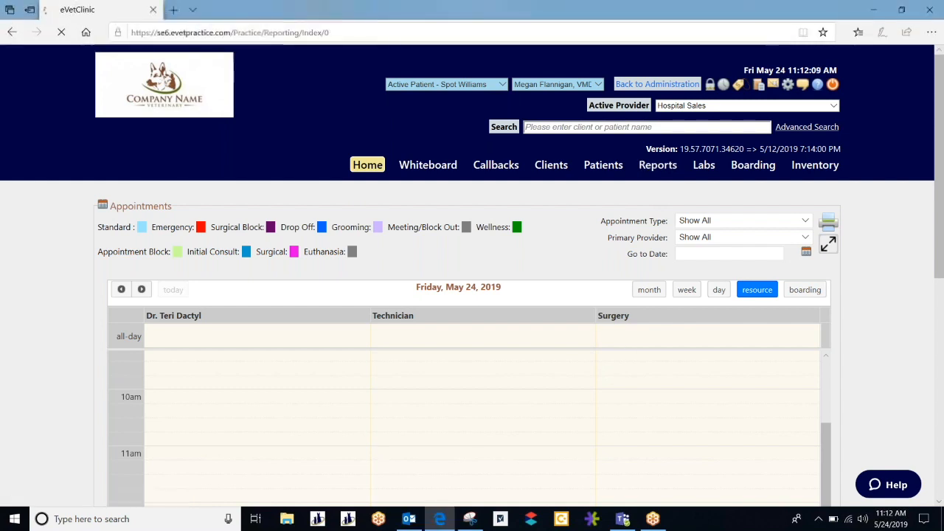
drag(92, 206, 187, 212)
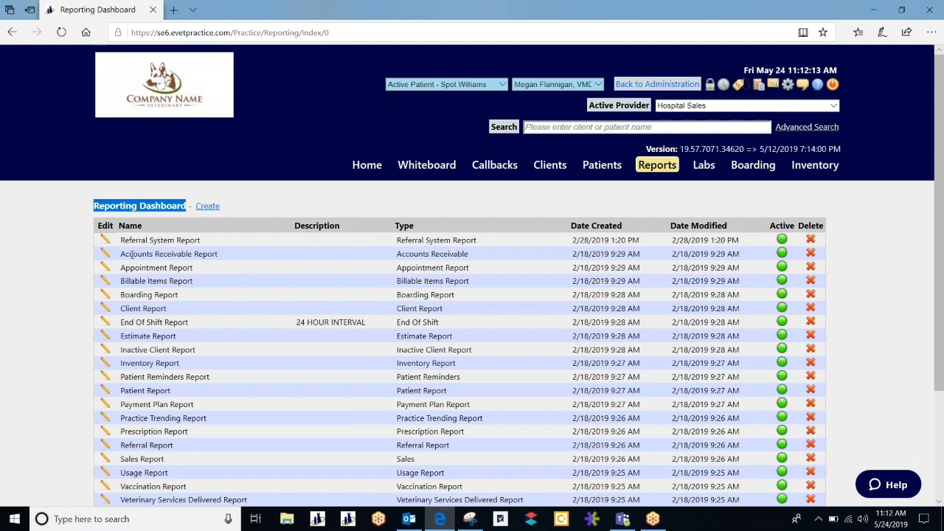
drag(118, 254, 220, 257)
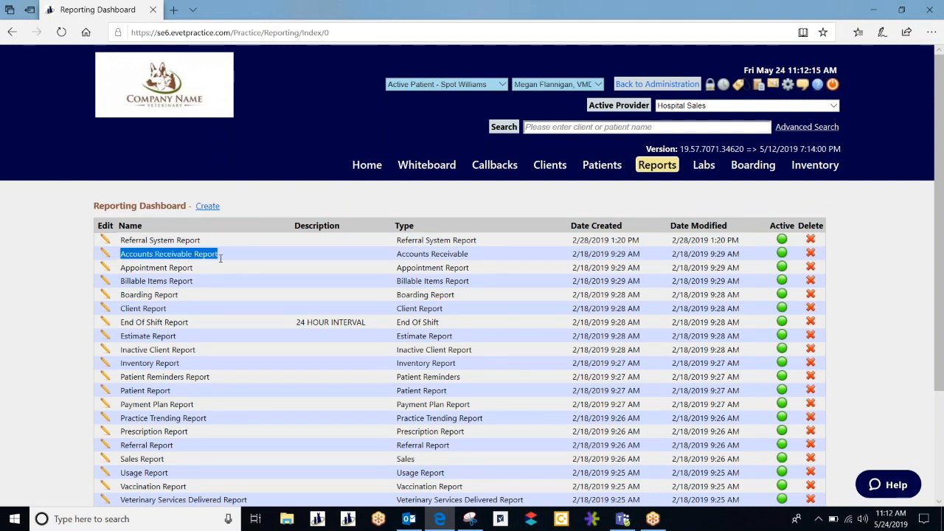
click(106, 256)
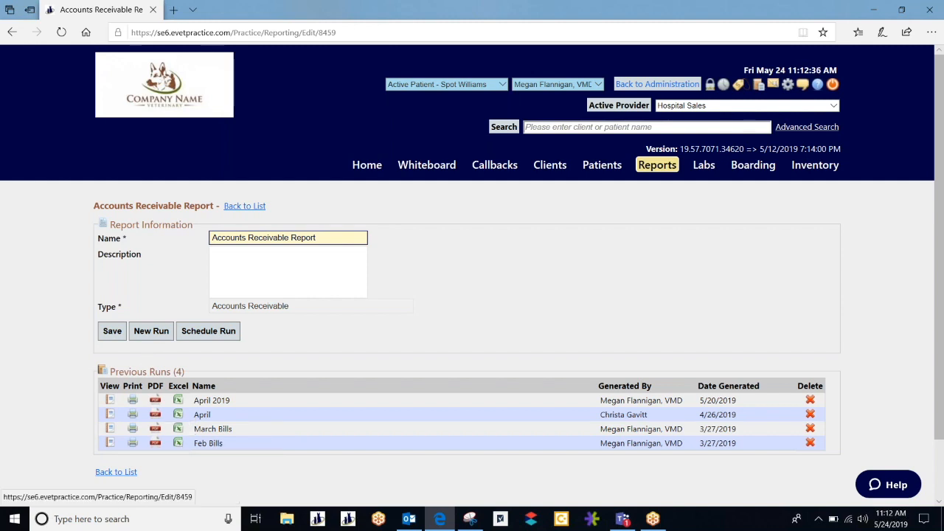
click(151, 331)
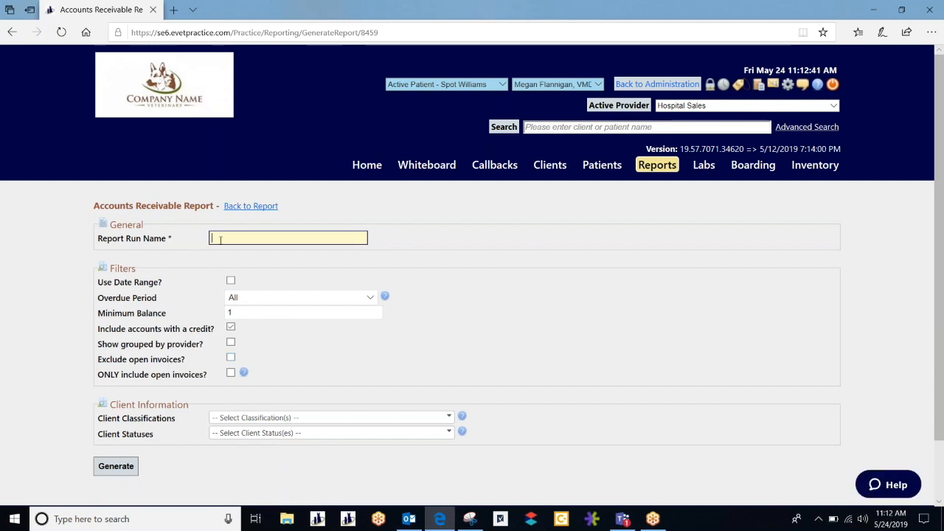
text(May 2019)
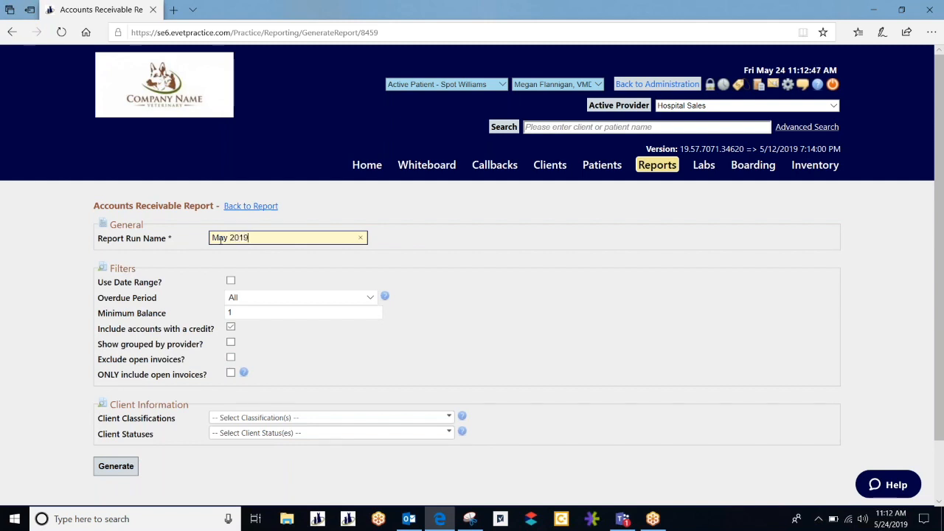
Enable the date range filter and set it from 05/01/2019 to 05/31/2019.
drag(98, 283, 161, 283)
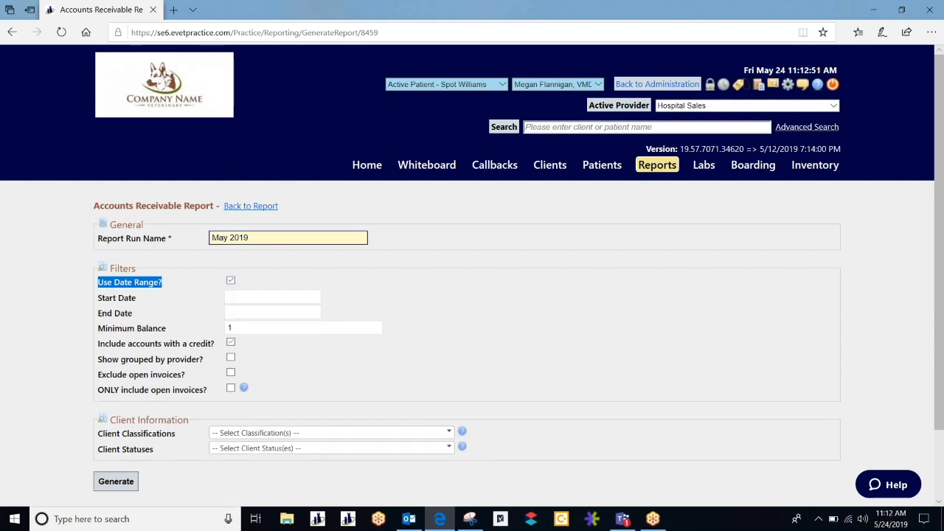
click(245, 295)
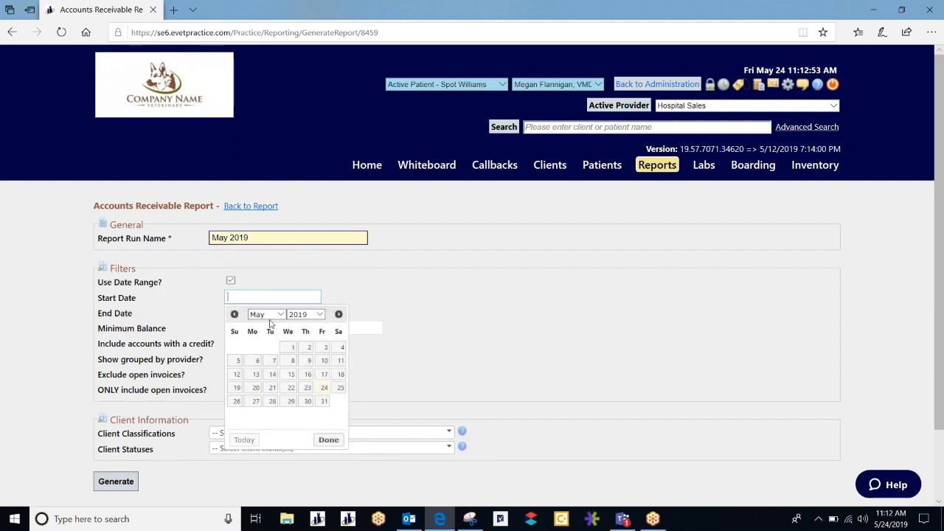
click(289, 349)
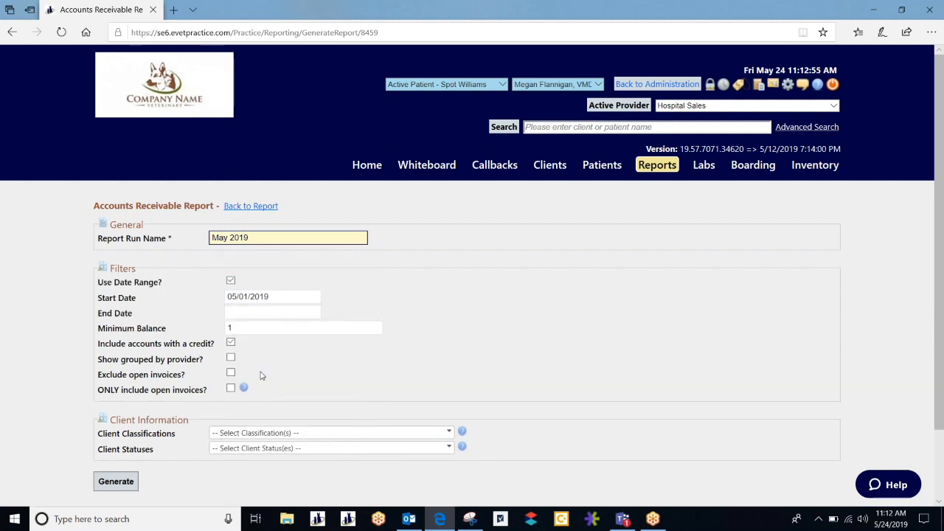
click(231, 315)
click(324, 417)
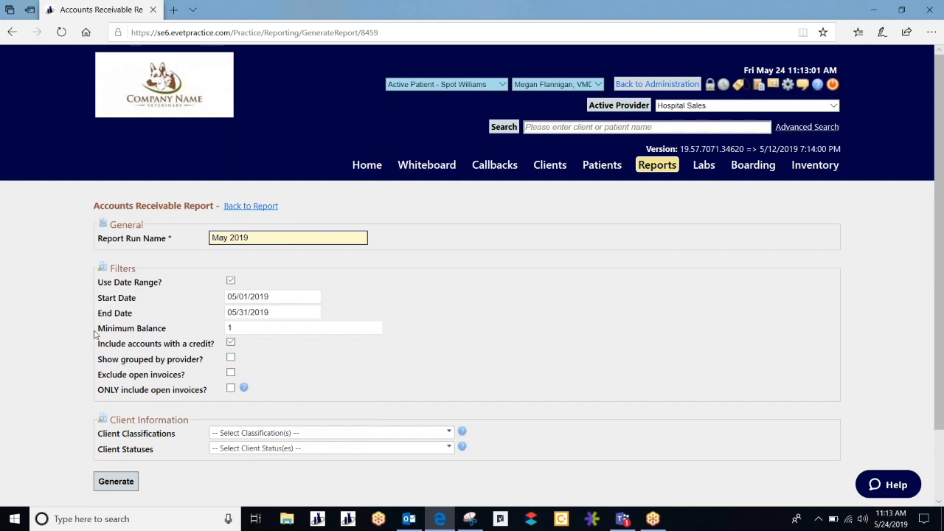
Check the Minimum Balance filter and temporarily disable the date range to examine the Overdue Period choices.
drag(167, 329, 96, 334)
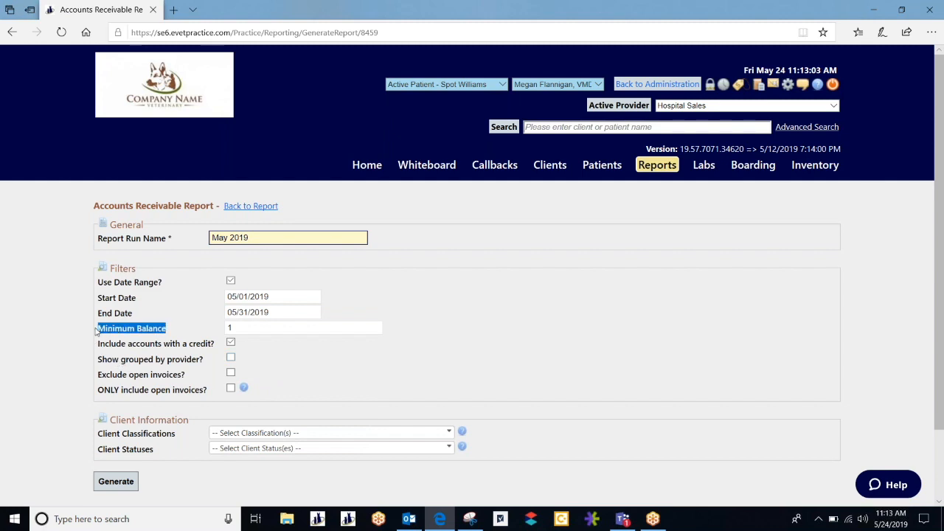
click(96, 333)
click(248, 327)
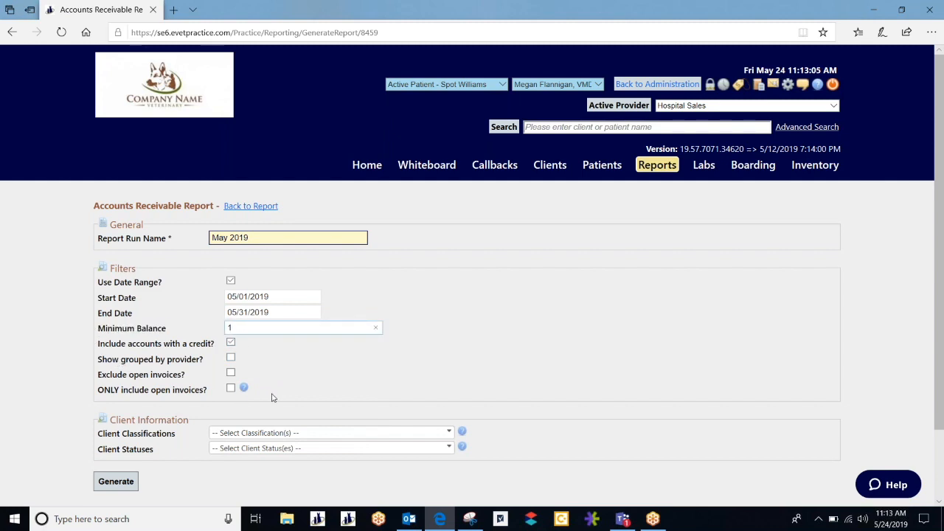
click(232, 281)
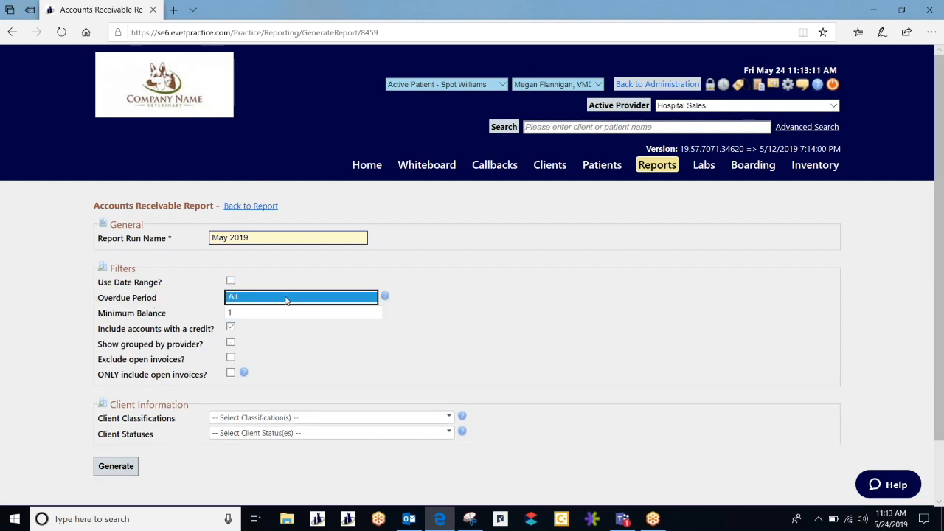
click(287, 301)
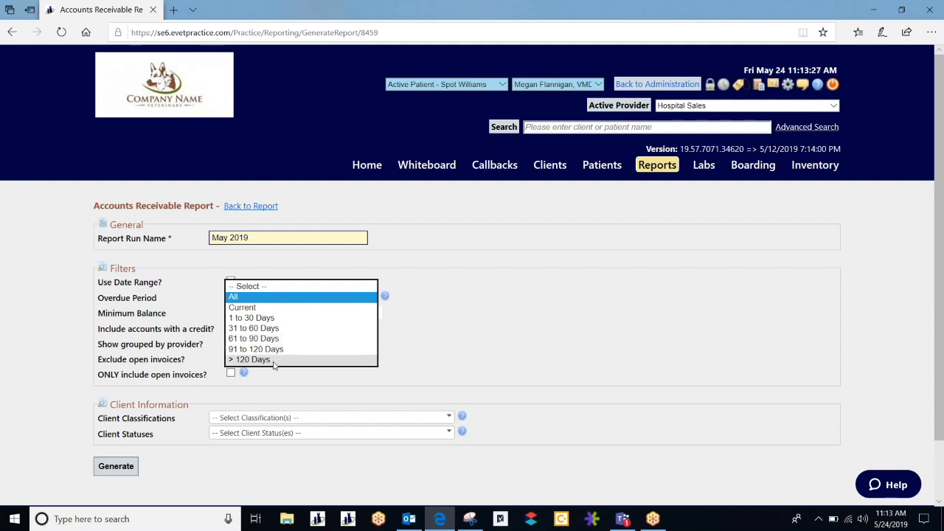
click(476, 360)
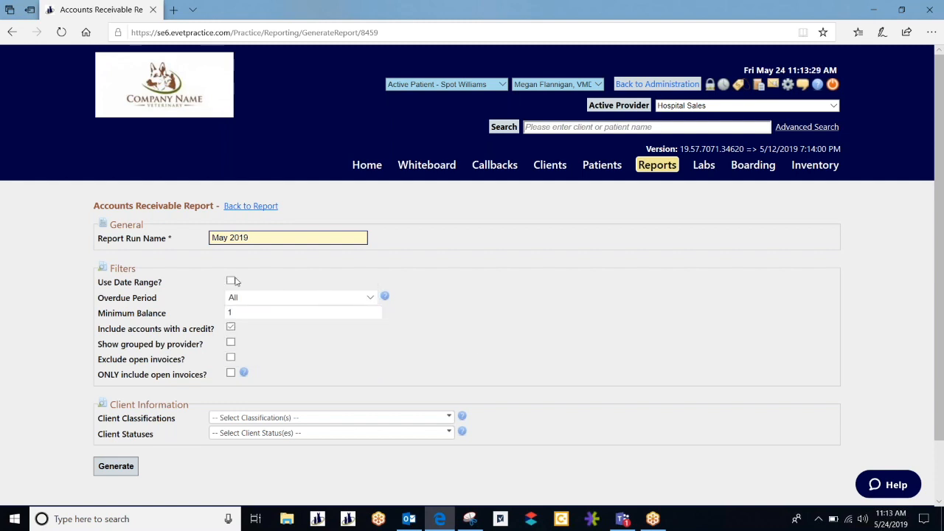
click(231, 281)
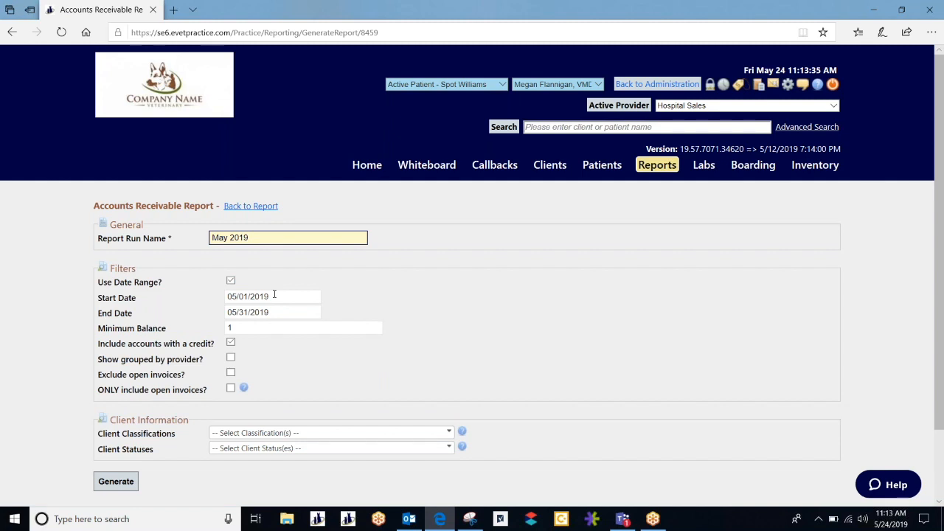
Examine the credit, provider grouping and open-invoice filters, switching Exclude open invoices on and off again.
drag(98, 347, 225, 352)
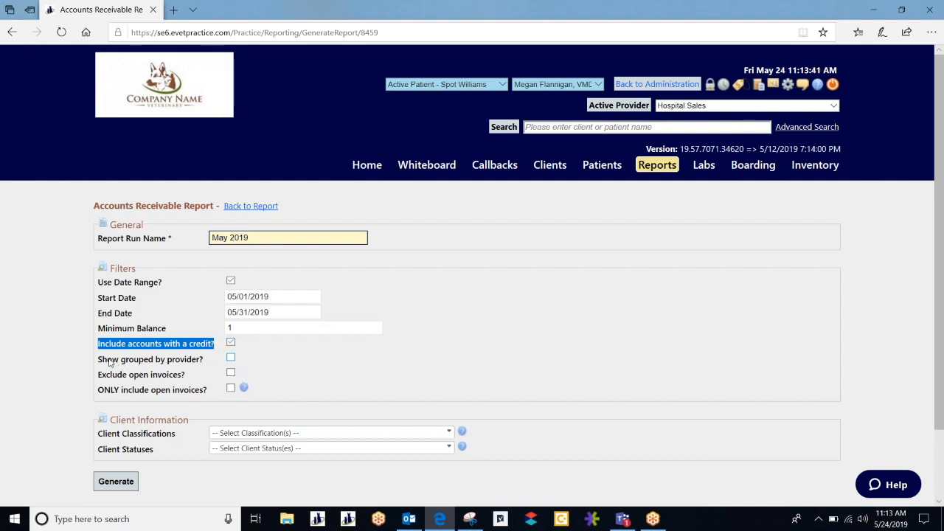
drag(205, 361, 98, 363)
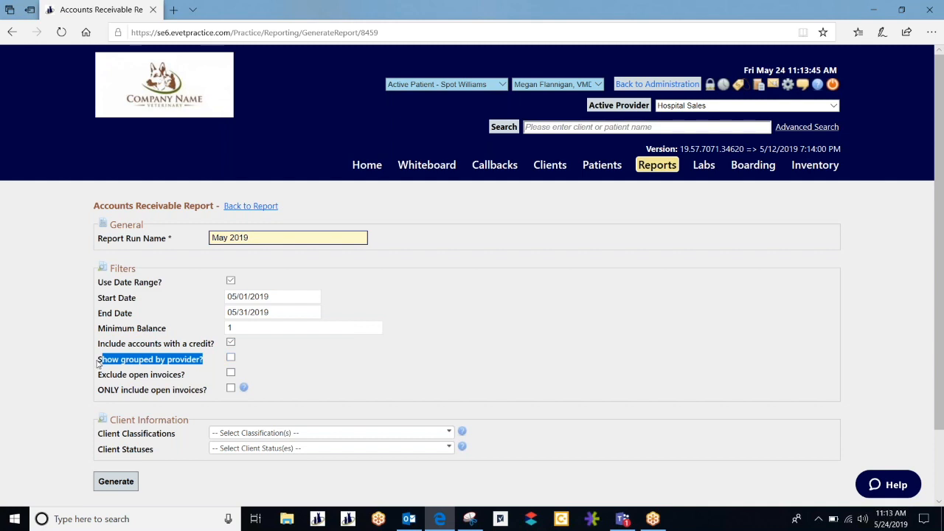
click(99, 363)
drag(99, 375, 231, 378)
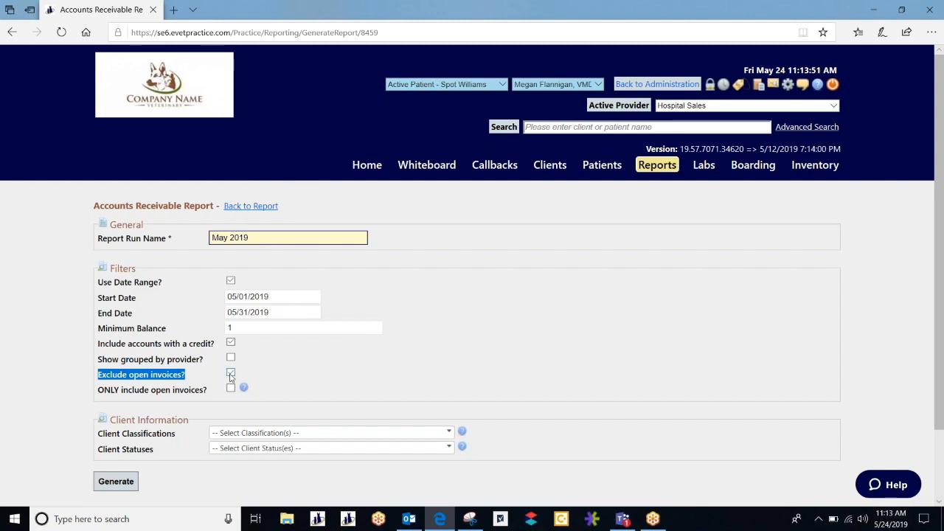
click(231, 375)
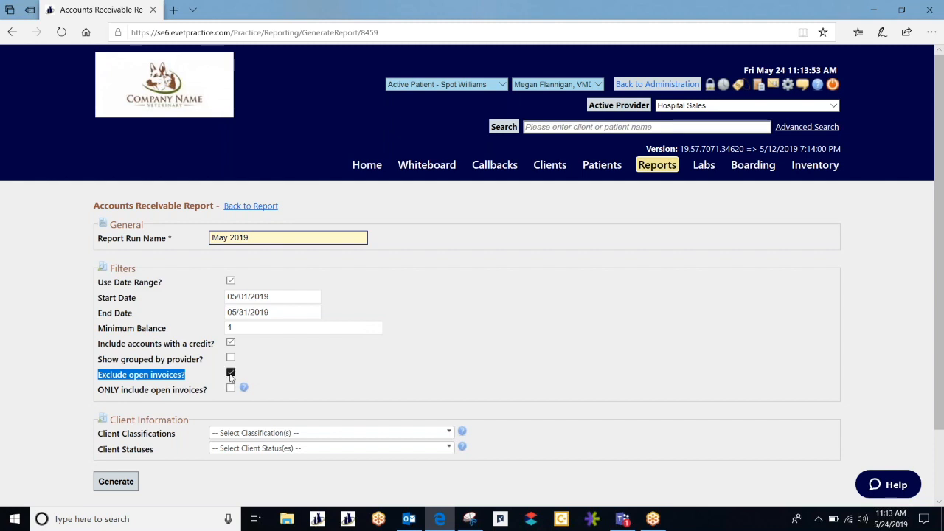
click(286, 374)
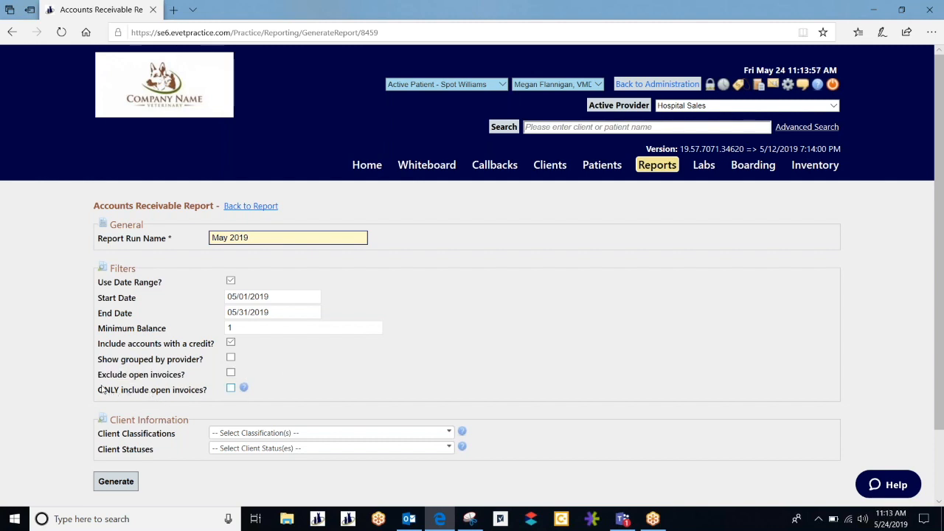
drag(101, 393, 99, 395)
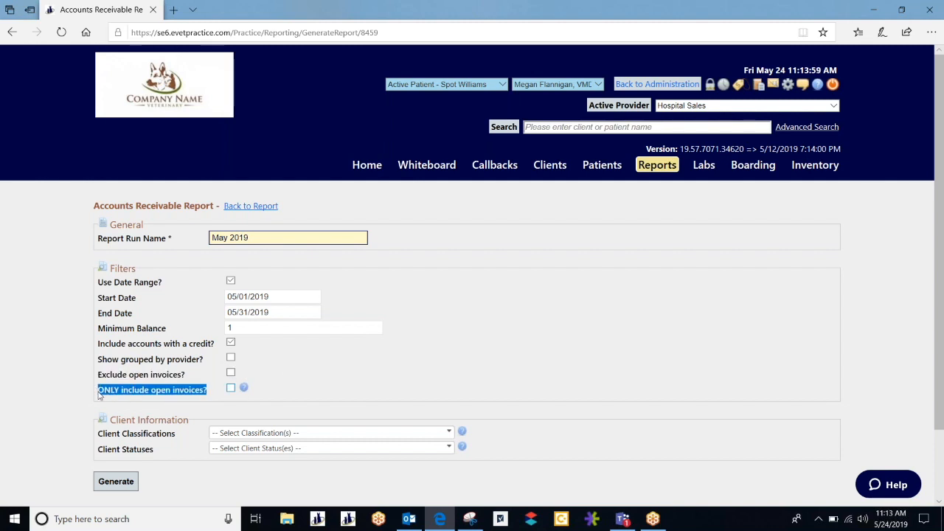
click(291, 402)
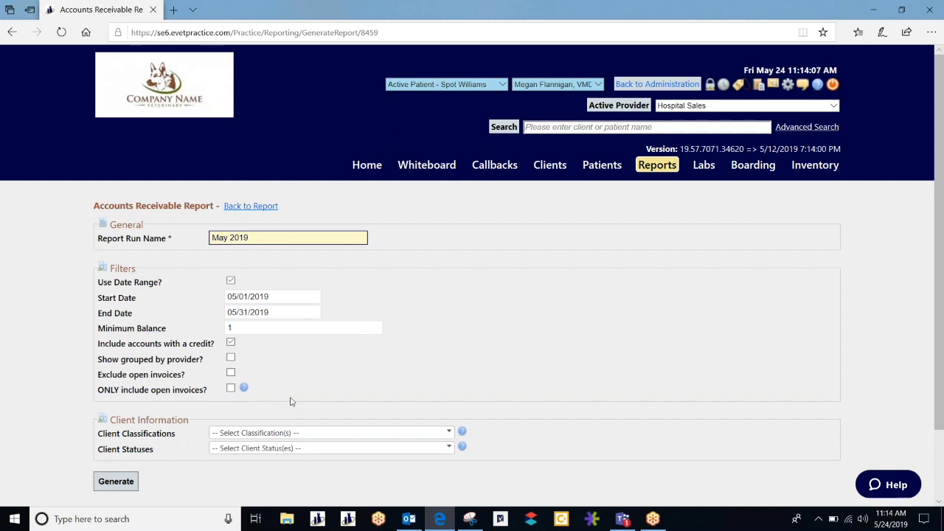
Examine the available Client Classifications and Client Statuses filter options without selecting any.
scroll(290, 403, down, 1)
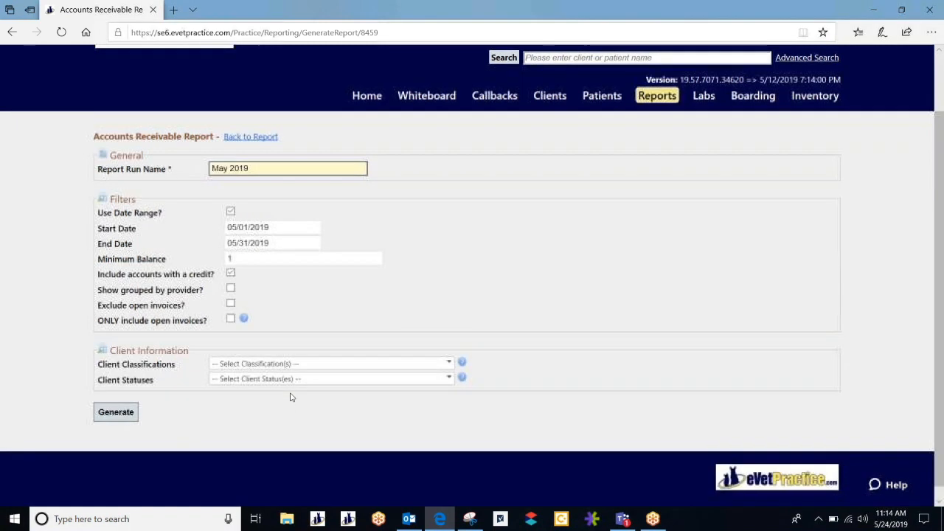
click(292, 369)
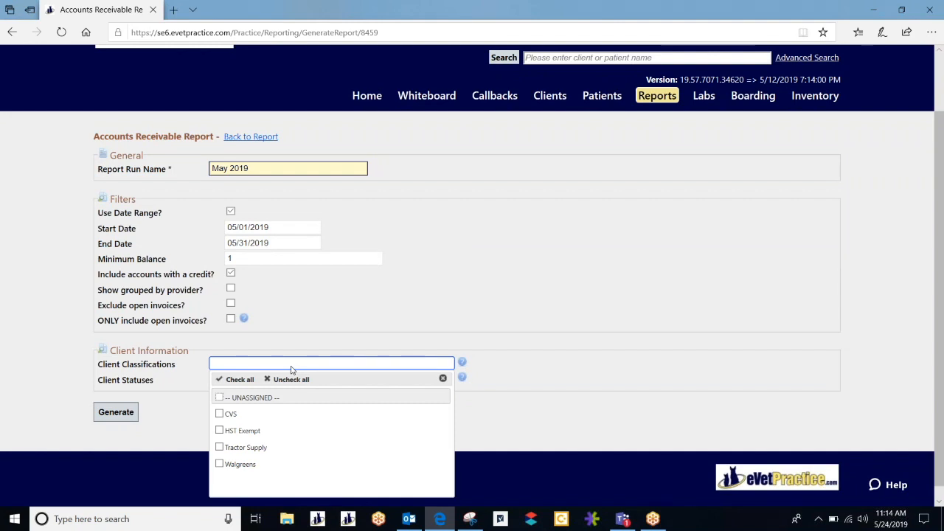
click(291, 367)
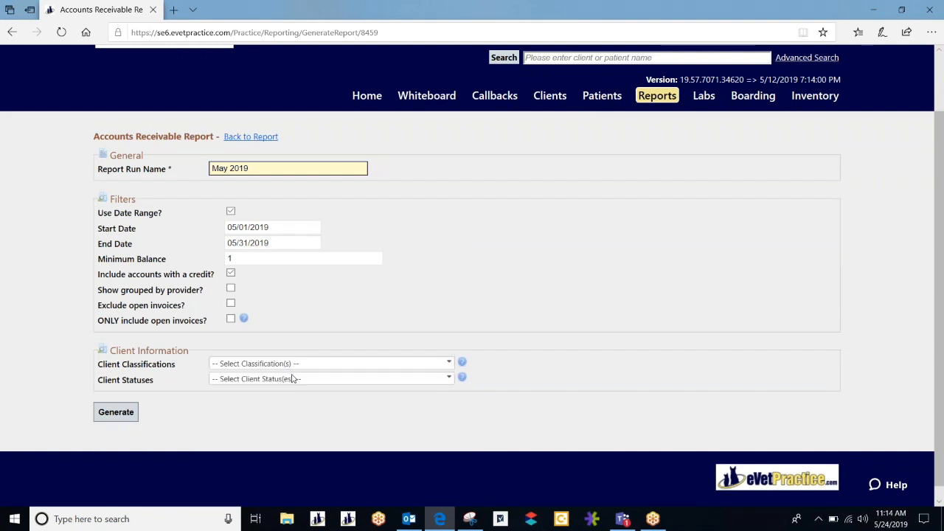
click(294, 382)
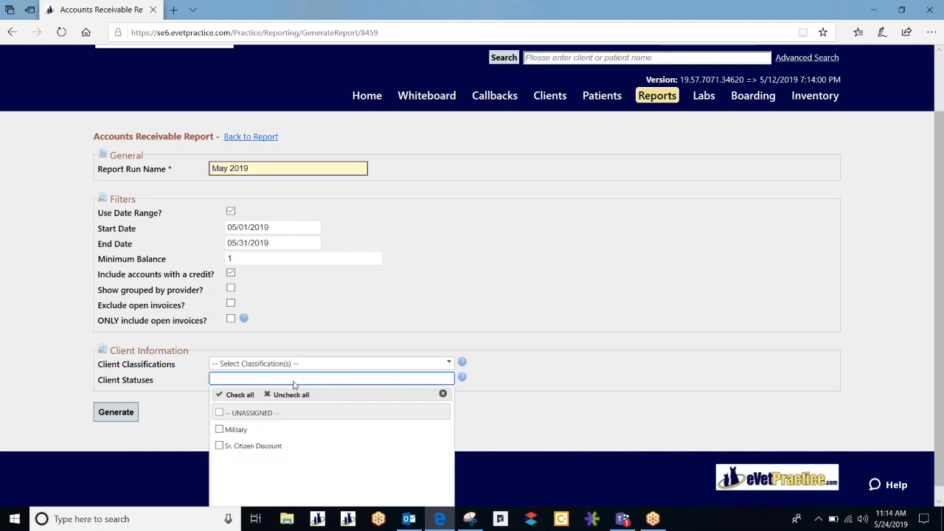
click(487, 383)
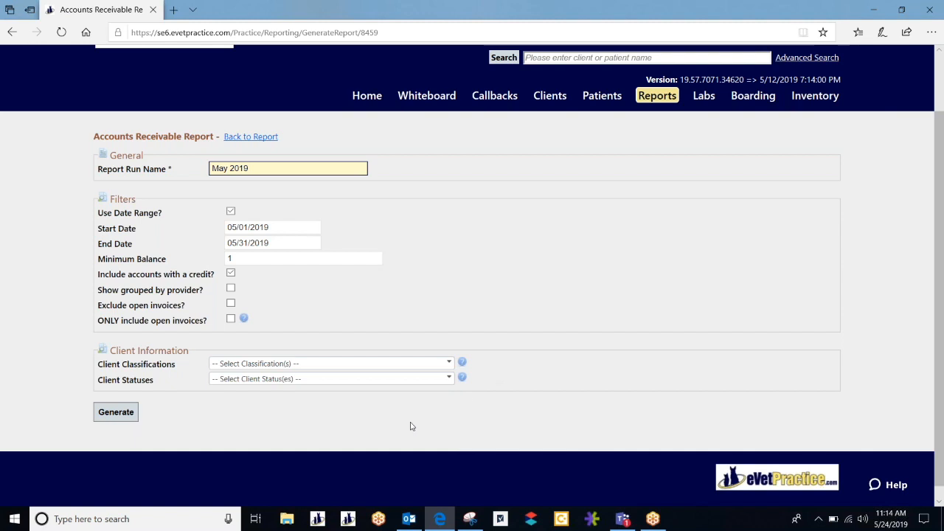
Generate the May 2019 report and uncheck all clients in its statement list.
click(116, 412)
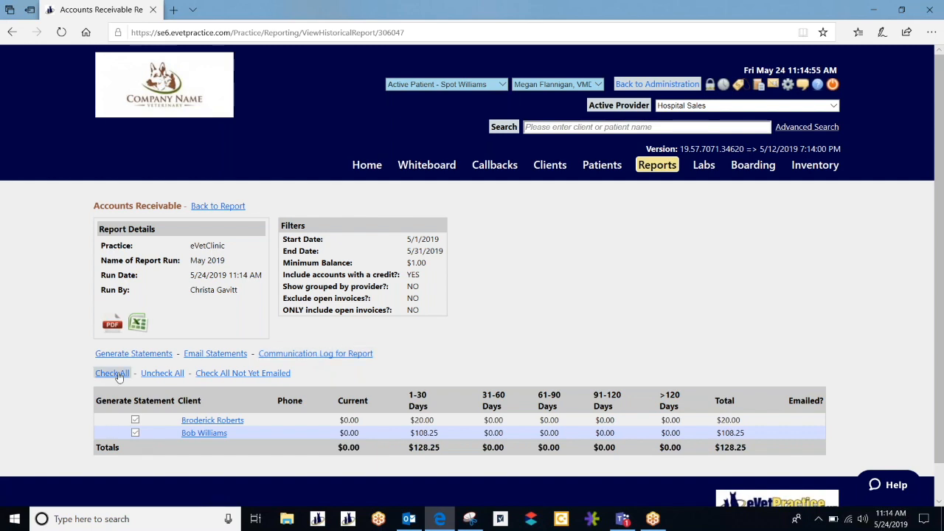
click(176, 376)
drag(788, 401, 848, 405)
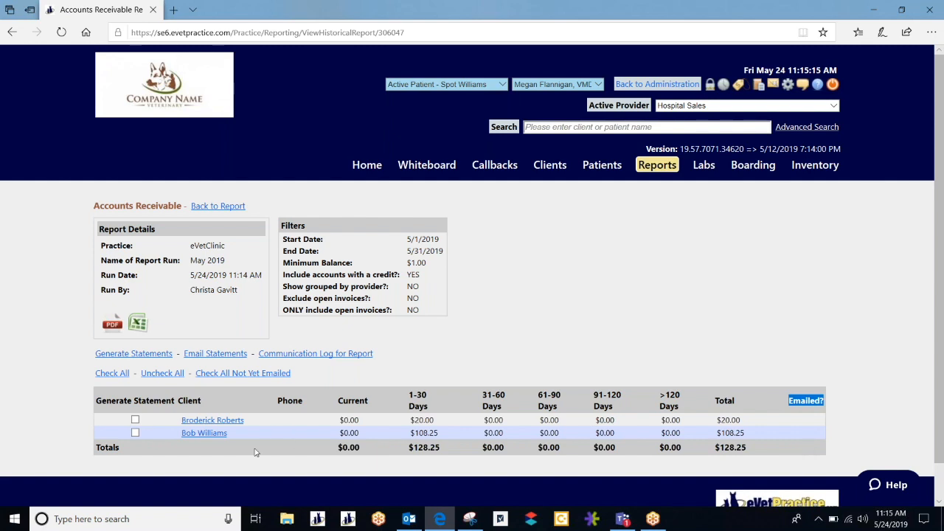
Select both listed clients in the report and generate their statements.
click(135, 433)
click(159, 458)
click(153, 357)
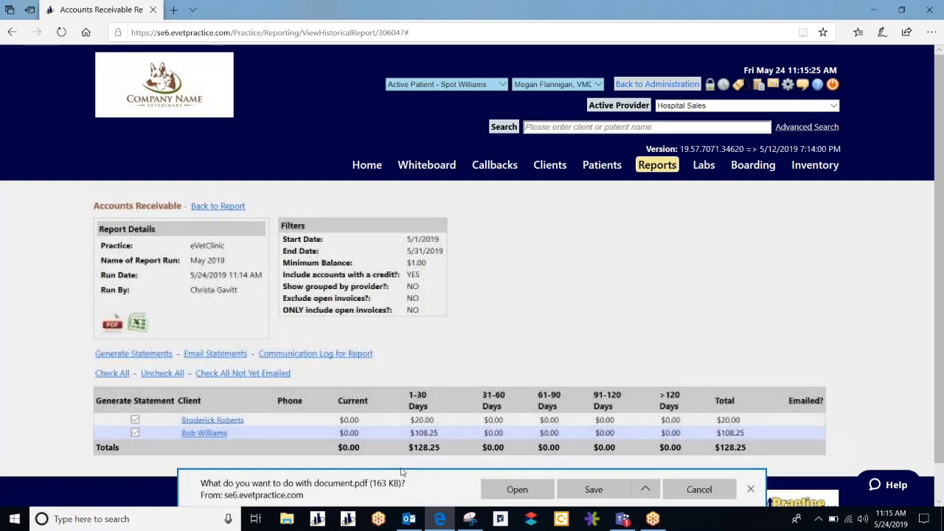
Open the generated statements PDF, review the first client's statement, and close the document.
click(517, 489)
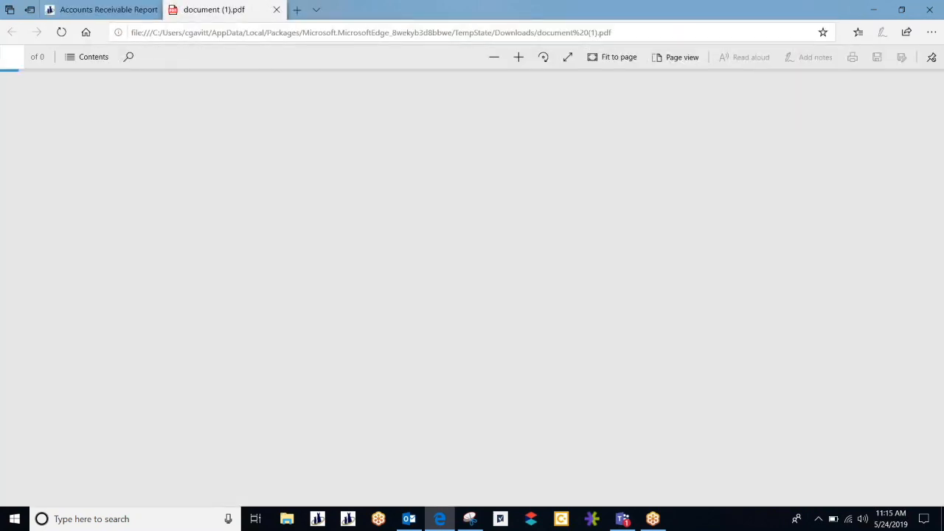
scroll(477, 227, down, 4)
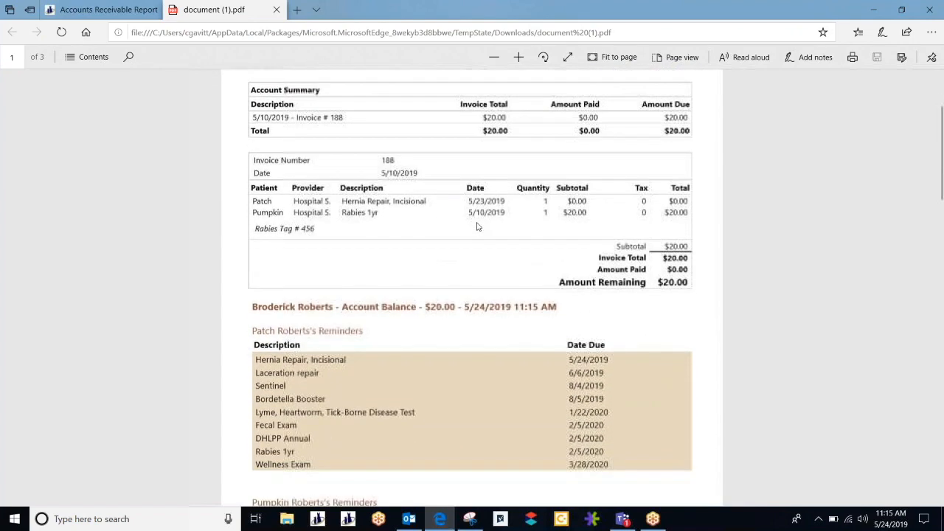
scroll(477, 227, up, 3)
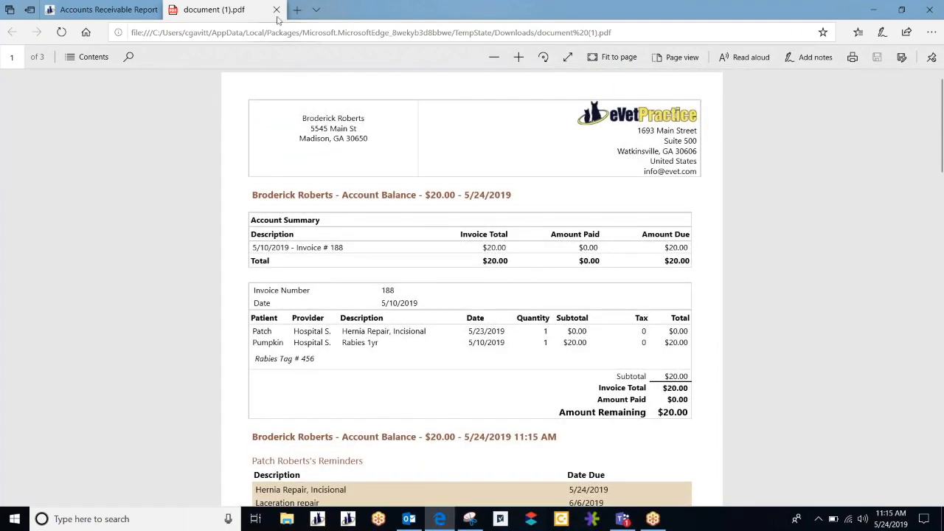
click(276, 10)
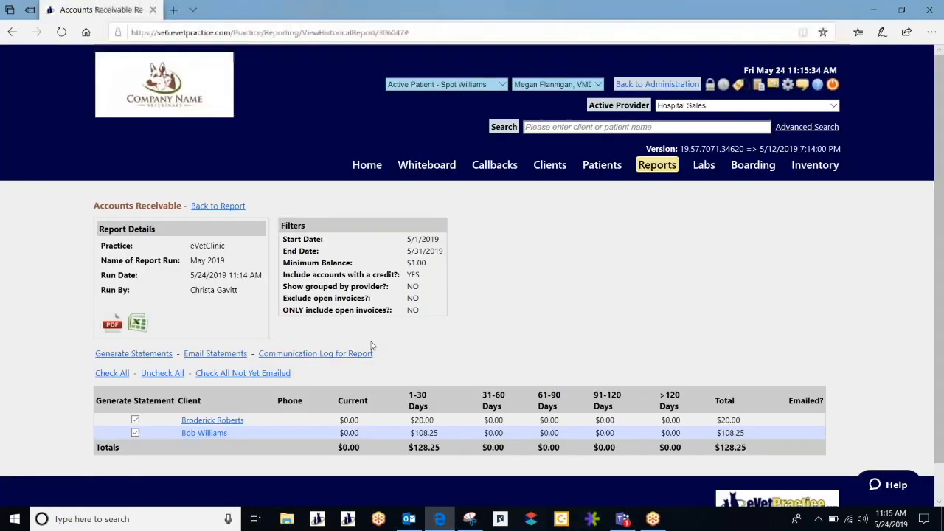
Start emailing statements from the May 2019 report and choose the Document Attached template for the message.
click(234, 356)
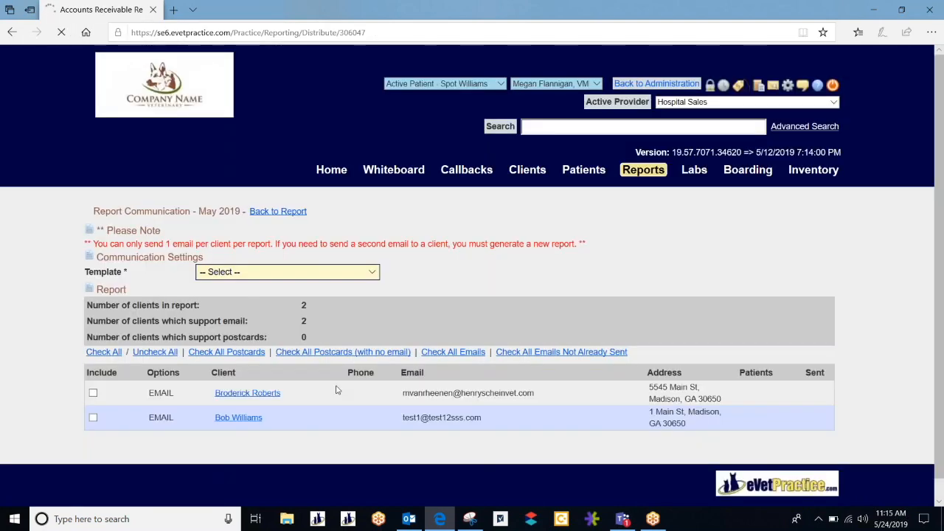
click(367, 279)
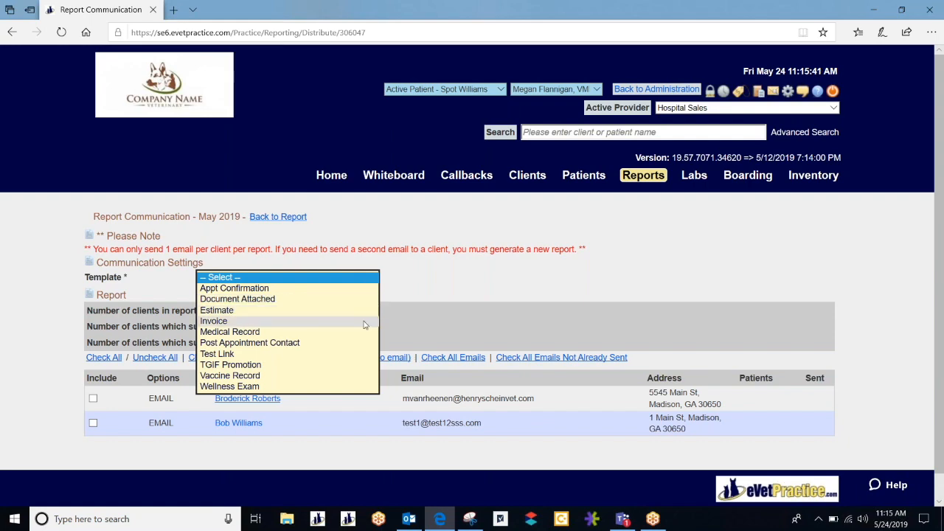
click(361, 333)
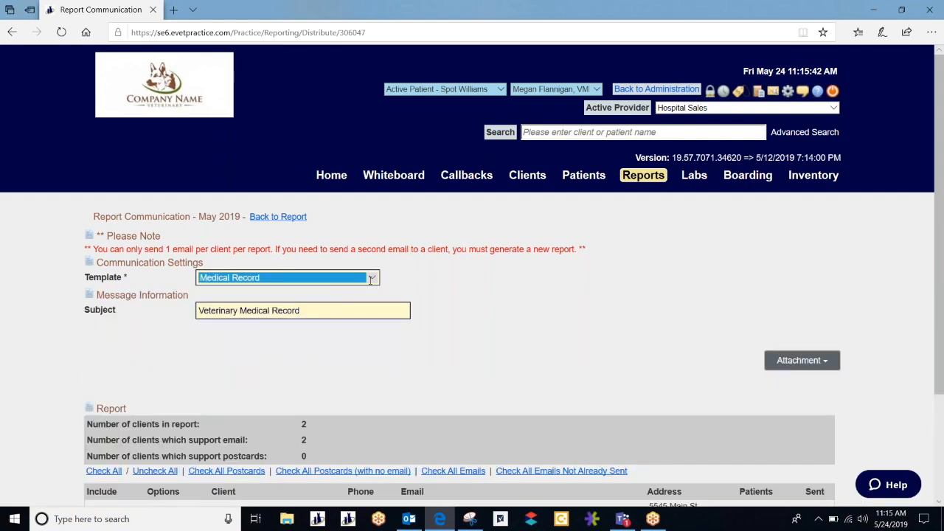
click(318, 278)
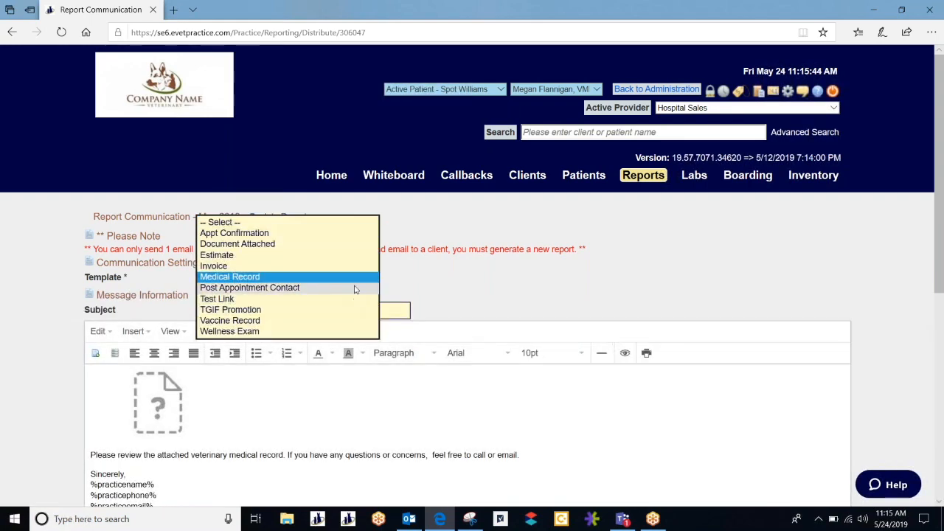
click(354, 244)
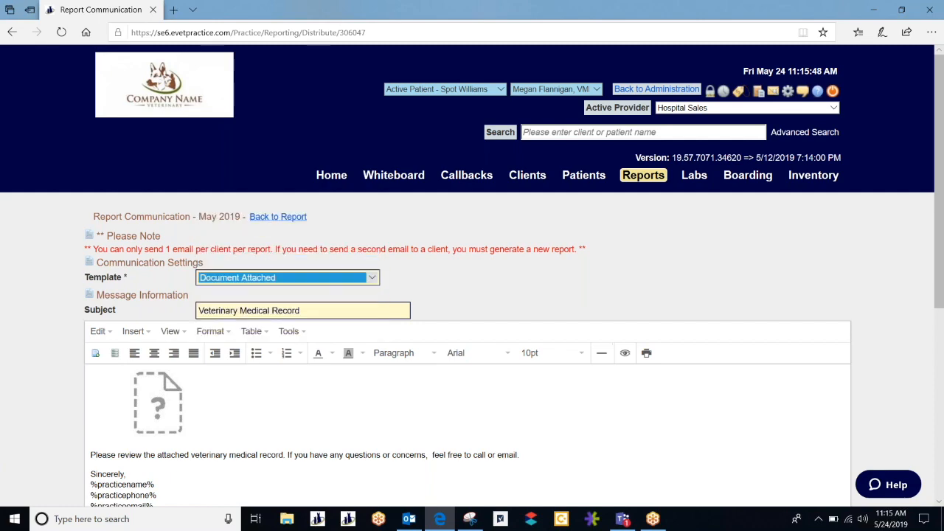
Review the message body and the contact options listed for each client in the email communication.
scroll(364, 376, down, 3)
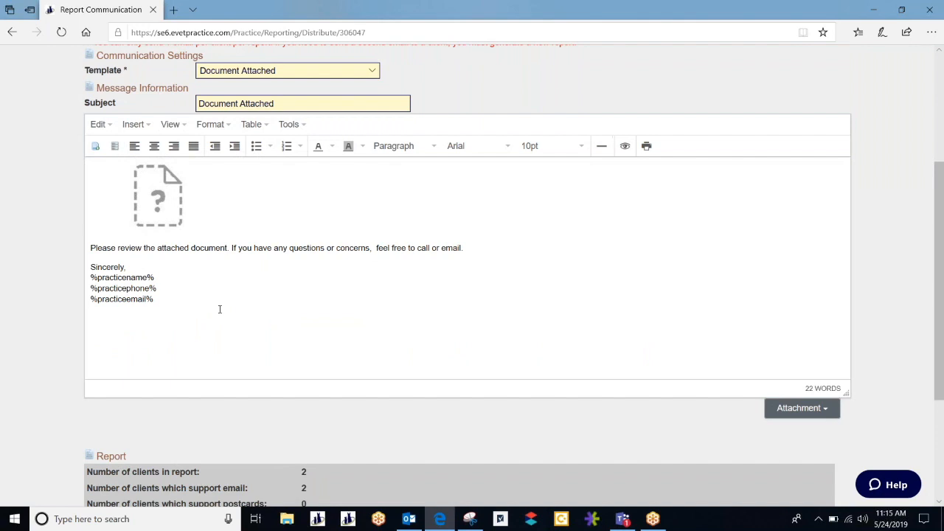
scroll(253, 388, down, 3)
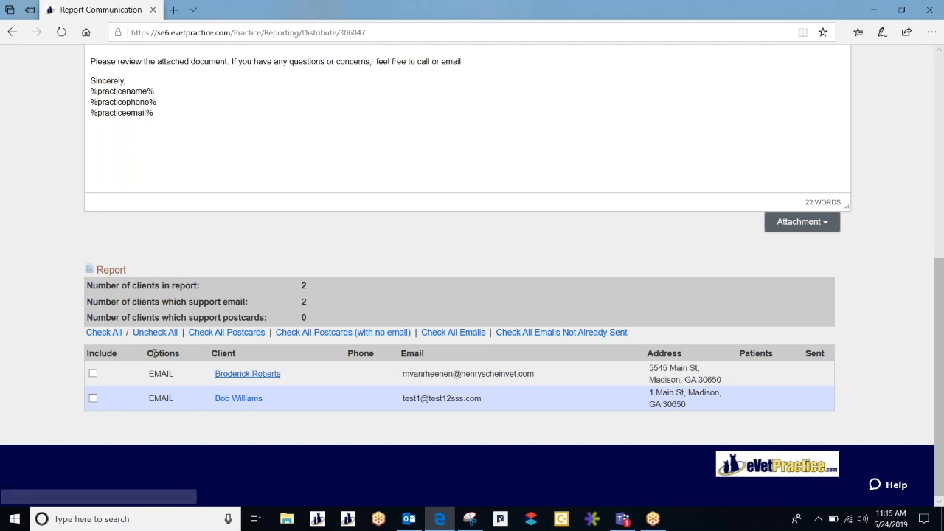
drag(145, 354, 187, 416)
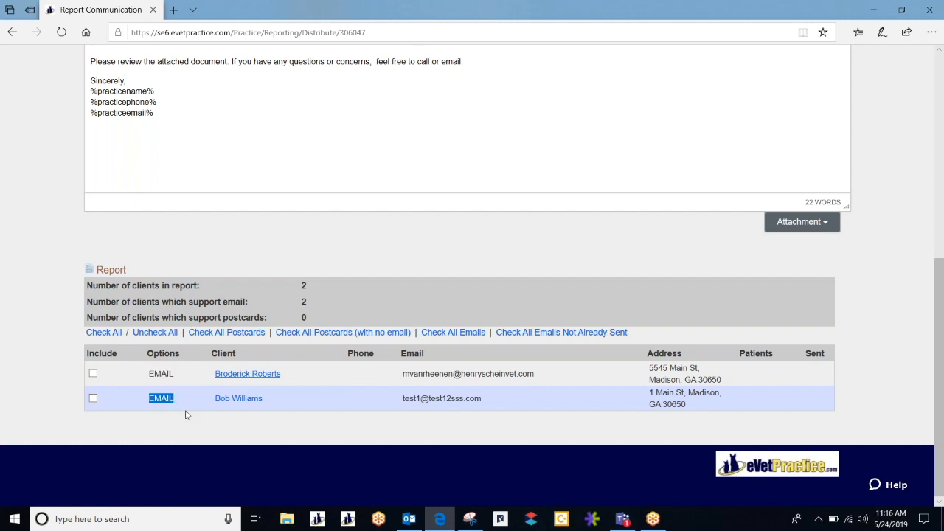
click(343, 414)
scroll(343, 414, up, 4)
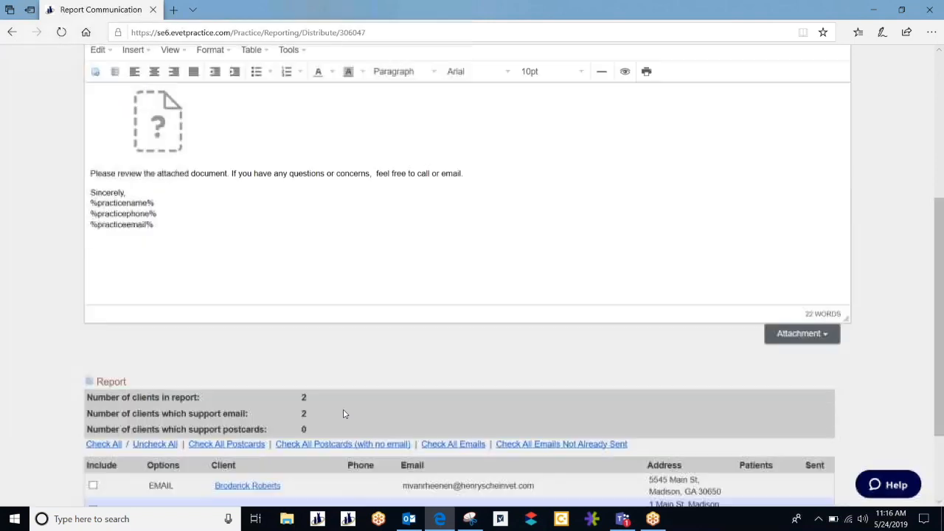
Leave the email communication, return to the reports list, and reopen the Accounts Receivable Report to locate its May 2019 run.
click(278, 101)
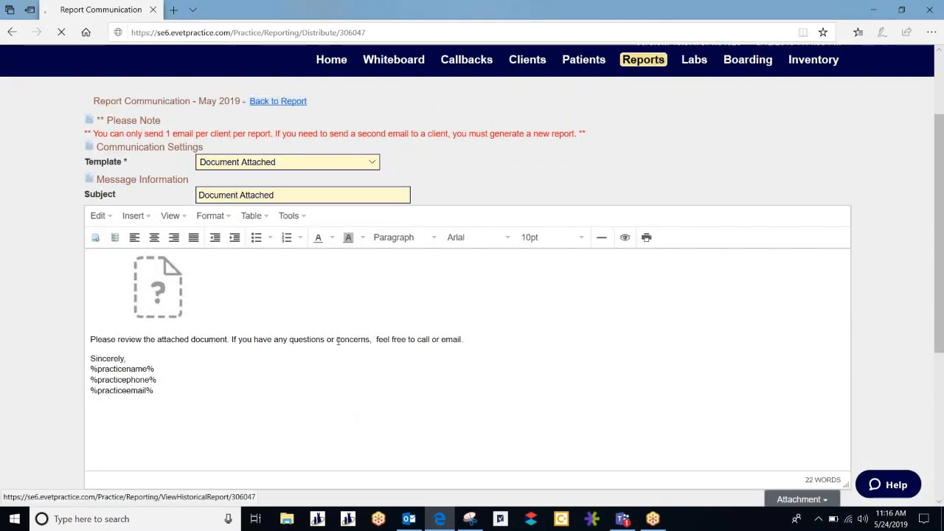
click(220, 207)
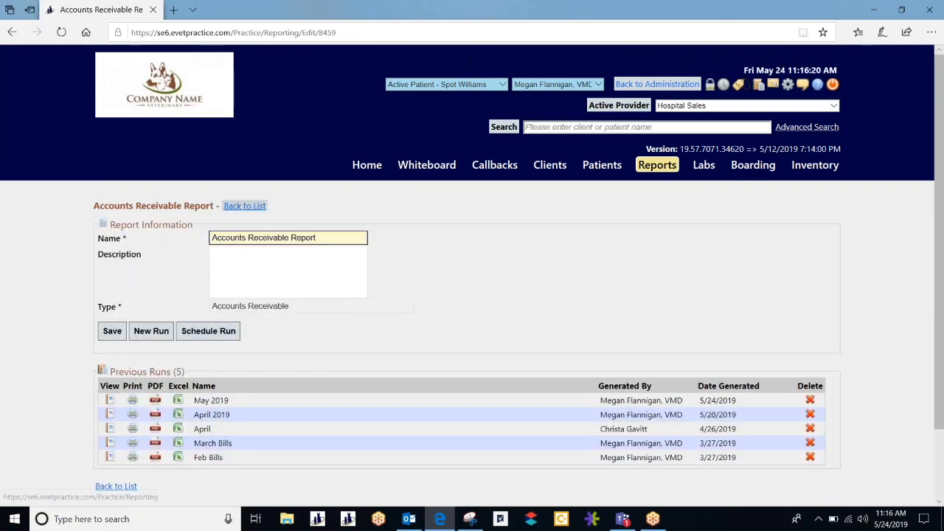
click(247, 208)
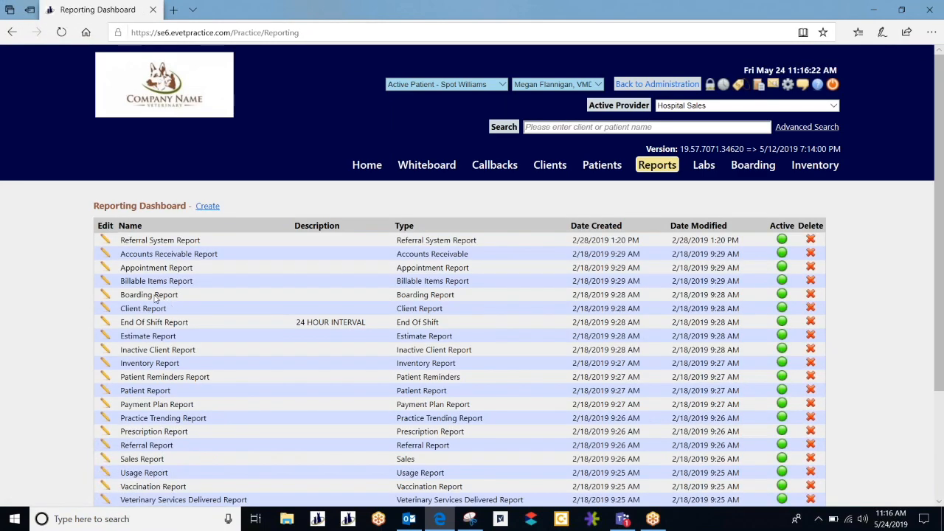
click(106, 253)
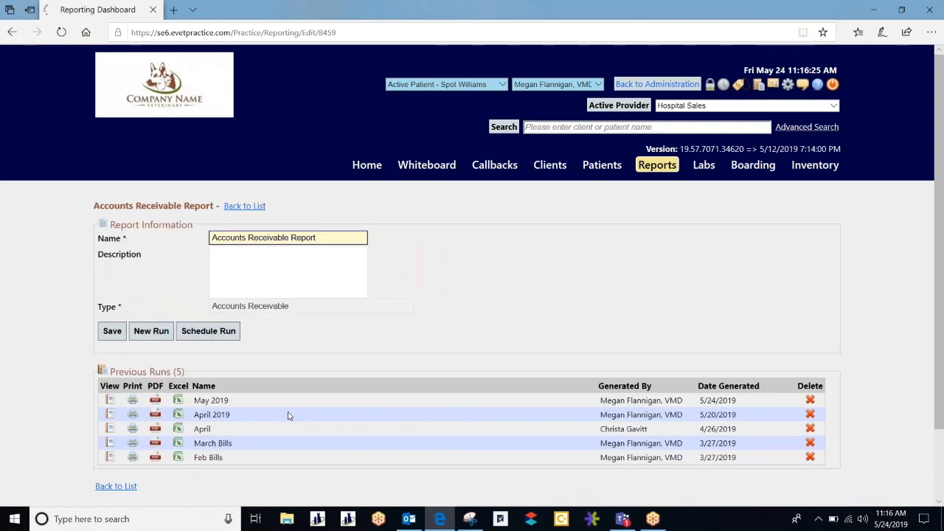
drag(195, 400, 252, 403)
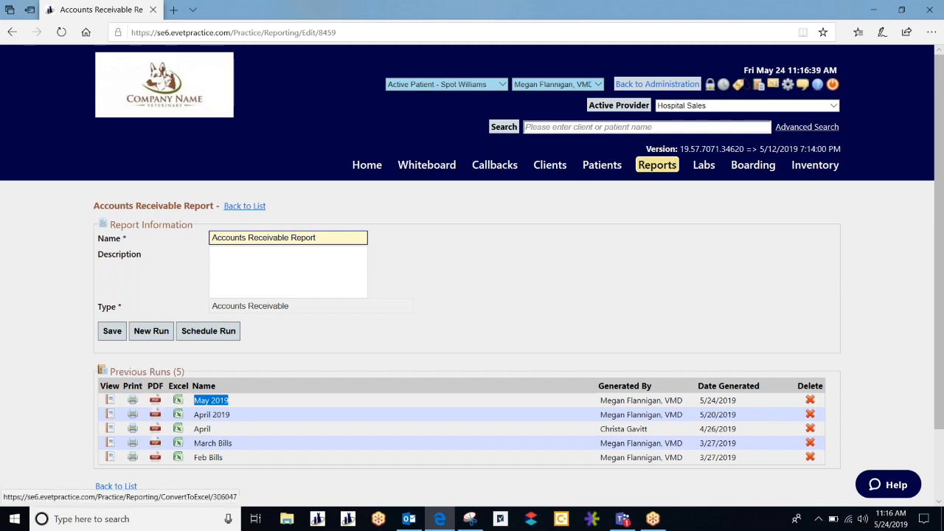
Open a new scheduled run for the Accounts Receivable Report and examine its email recipients and start date range fields.
click(209, 338)
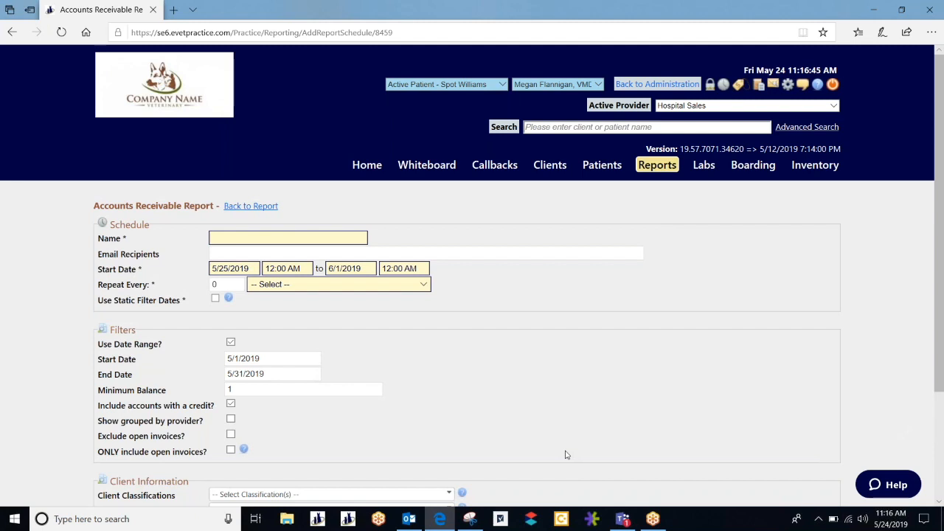
scroll(565, 453, down, 2)
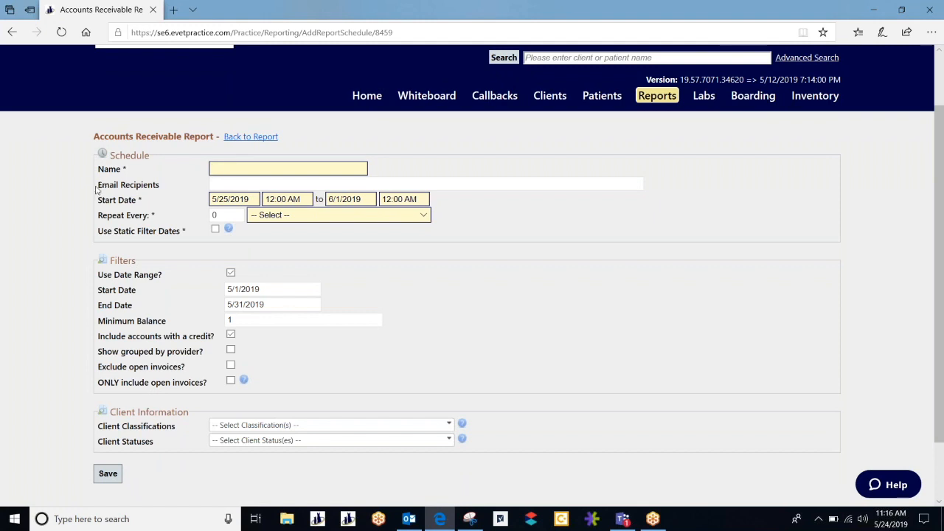
drag(160, 186, 99, 191)
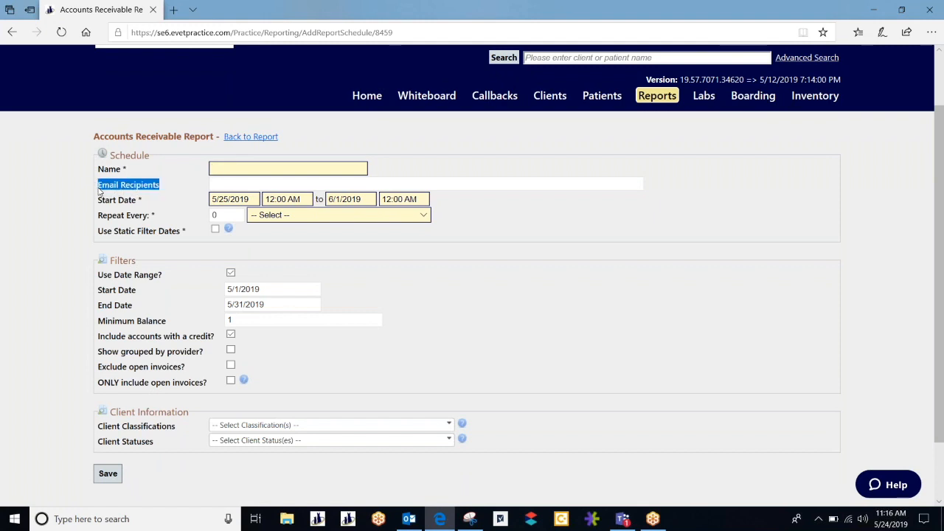
click(239, 183)
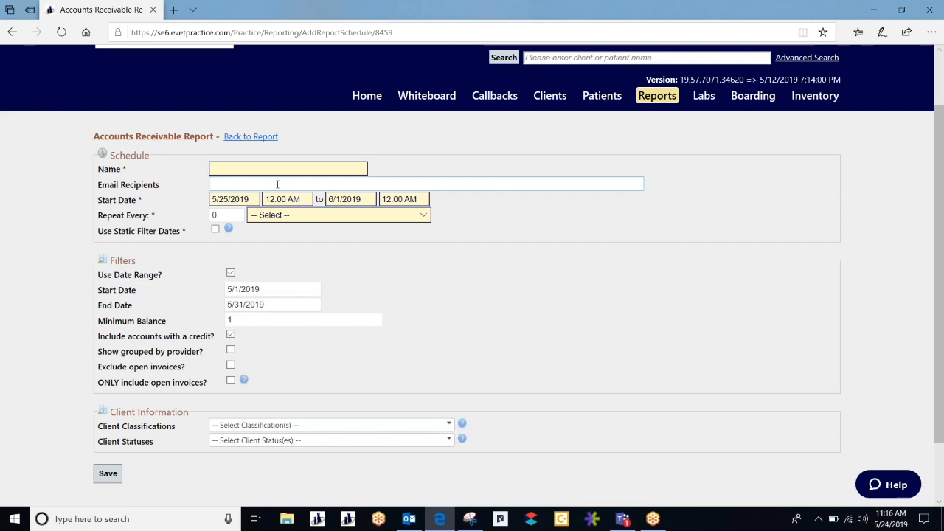
drag(99, 205, 150, 208)
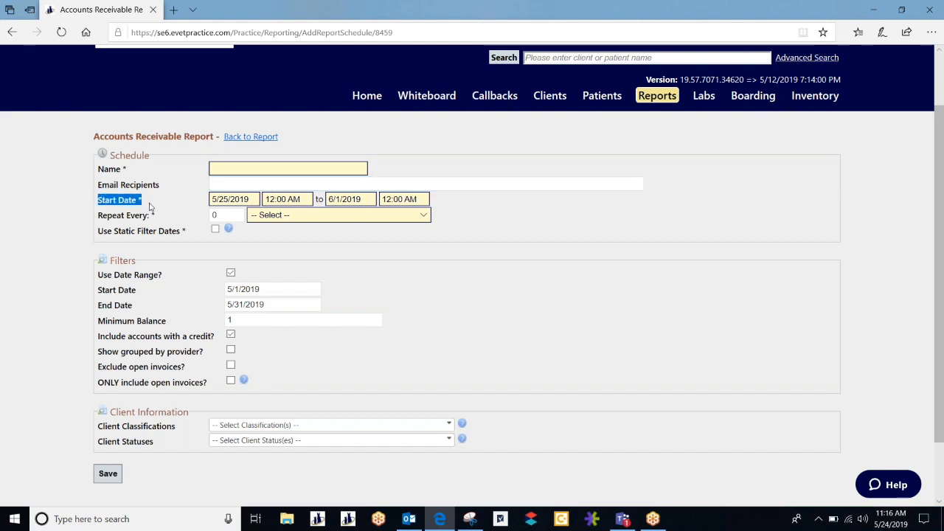
click(274, 204)
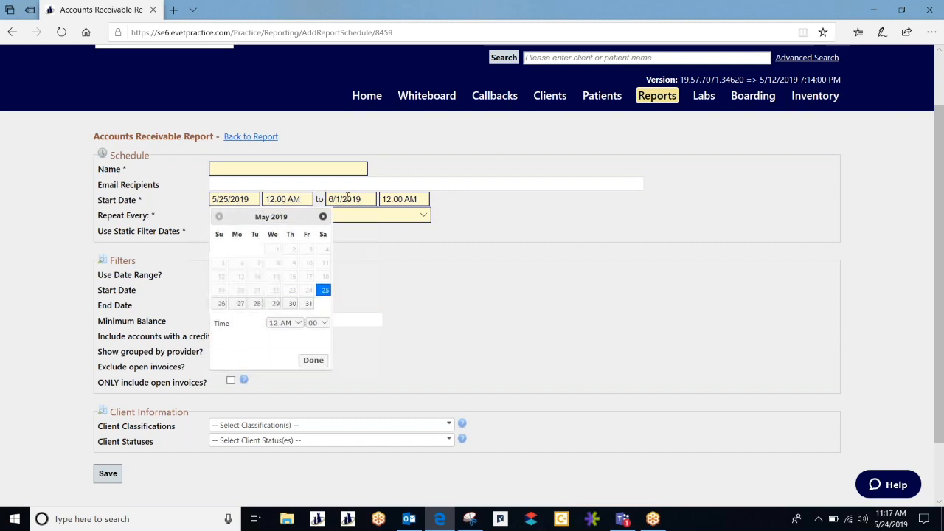
click(371, 199)
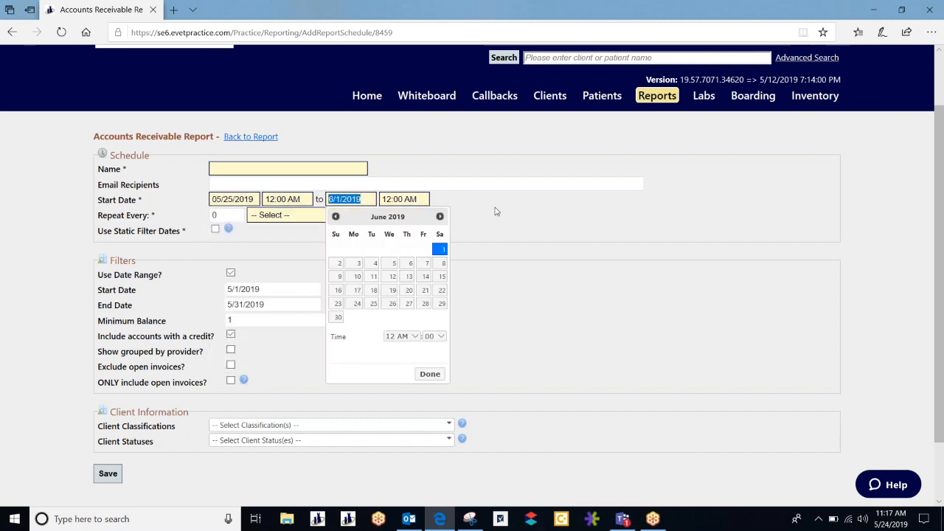
click(497, 212)
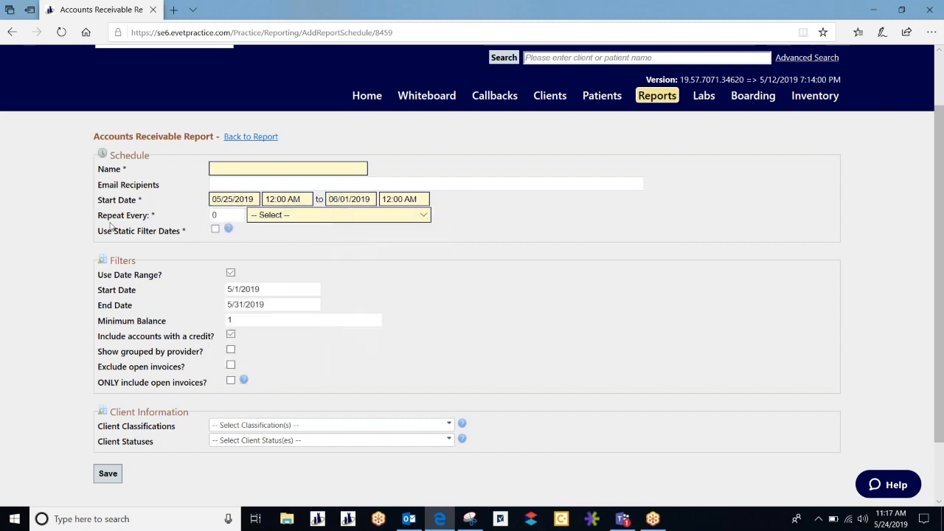
Set the scheduled run to repeat every 1 week and enable static filter dates.
drag(134, 216, 155, 217)
click(216, 214)
text(1)
click(423, 215)
click(276, 236)
drag(101, 232, 187, 237)
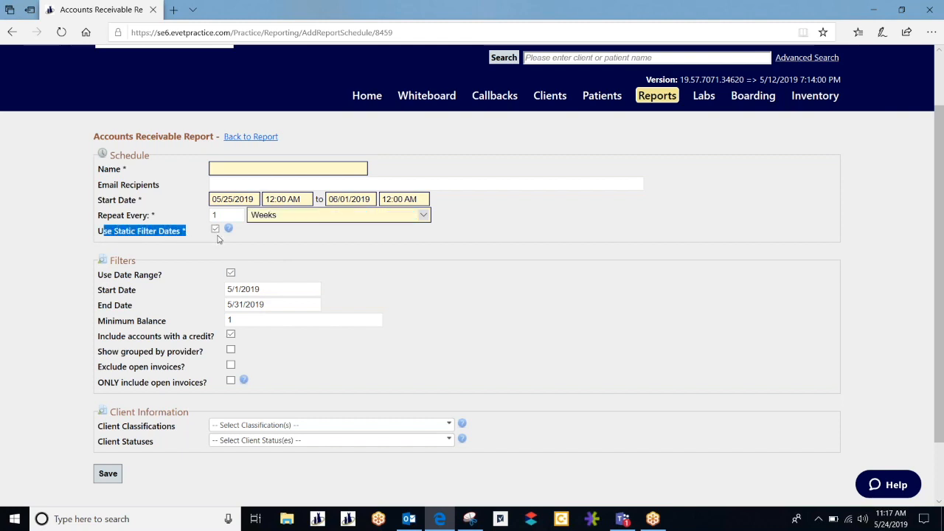
click(241, 258)
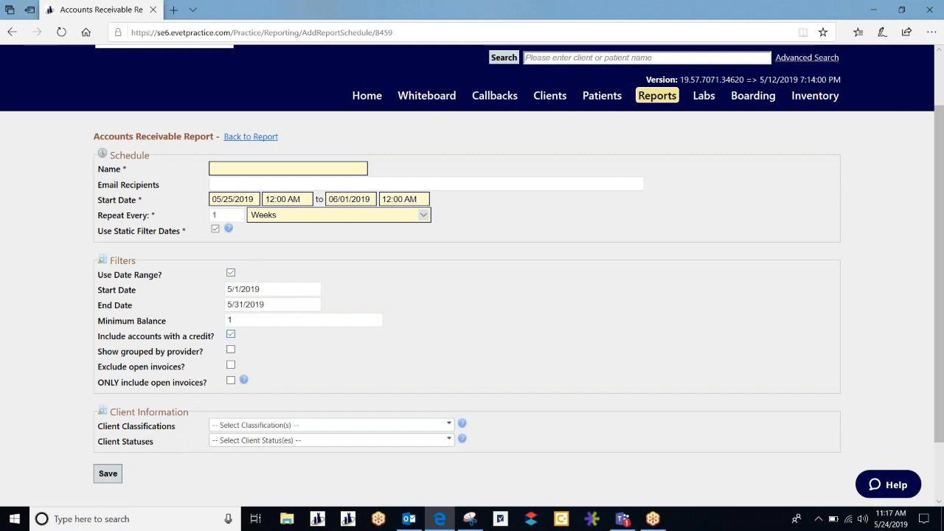
Turn off the date range filter and examine the Overdue Period choices, keeping All selected.
click(231, 274)
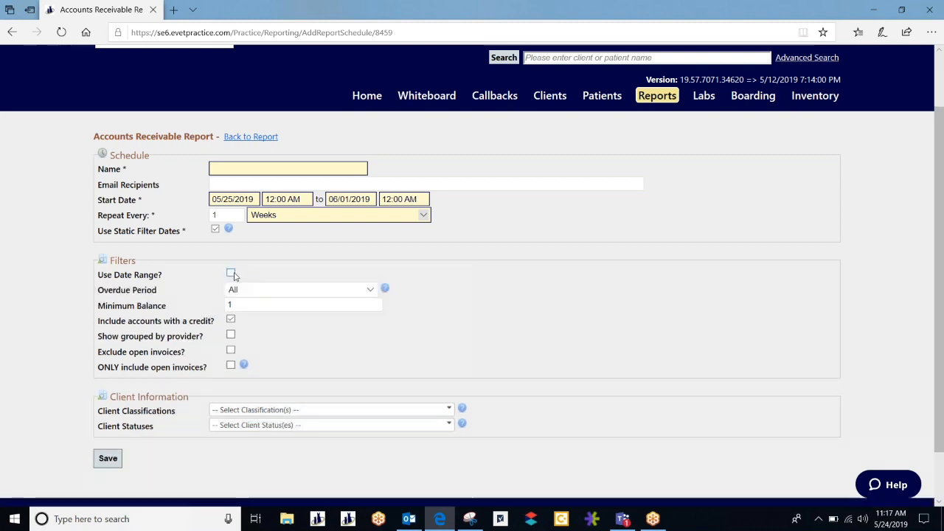
drag(104, 293, 256, 297)
click(257, 297)
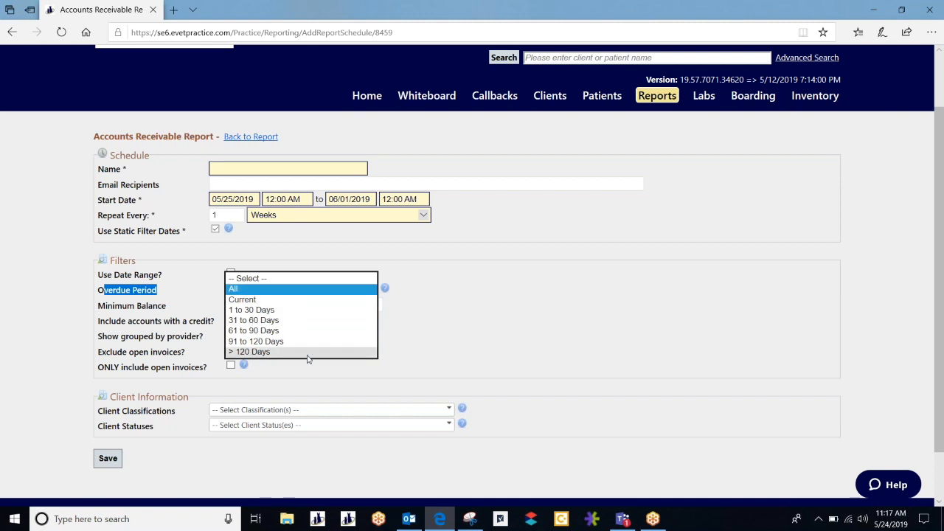
click(479, 357)
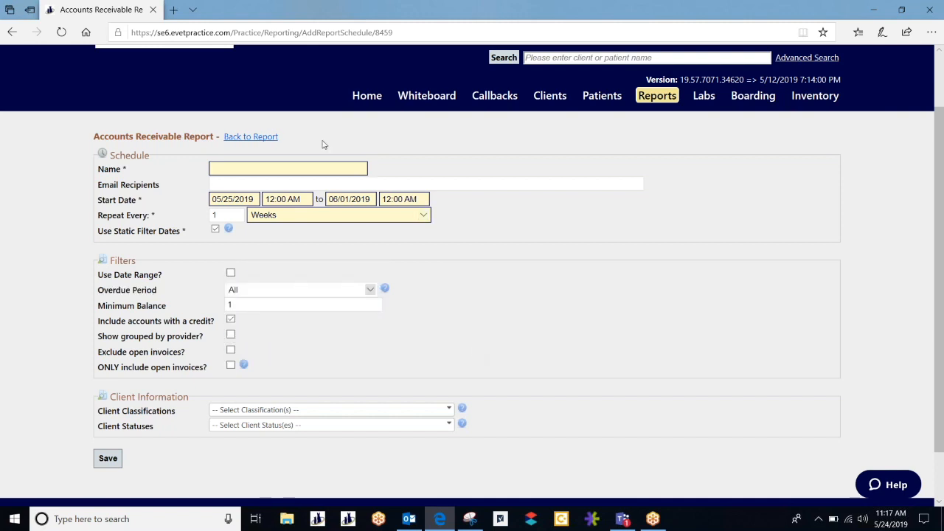